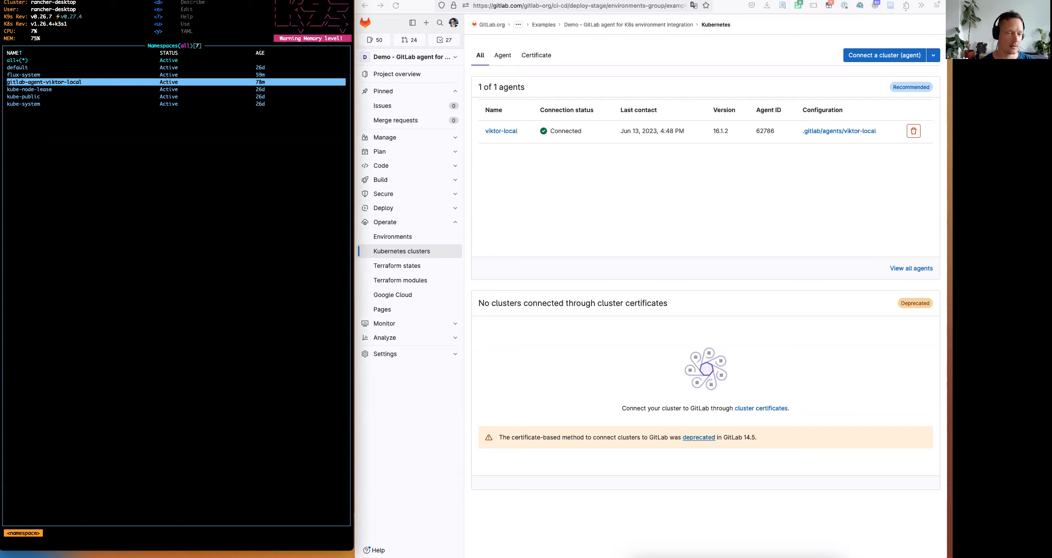
Step: Reload the Kubernetes agents list and open the demo project in the Web IDE
left_click(591, 224)
key("super+r")
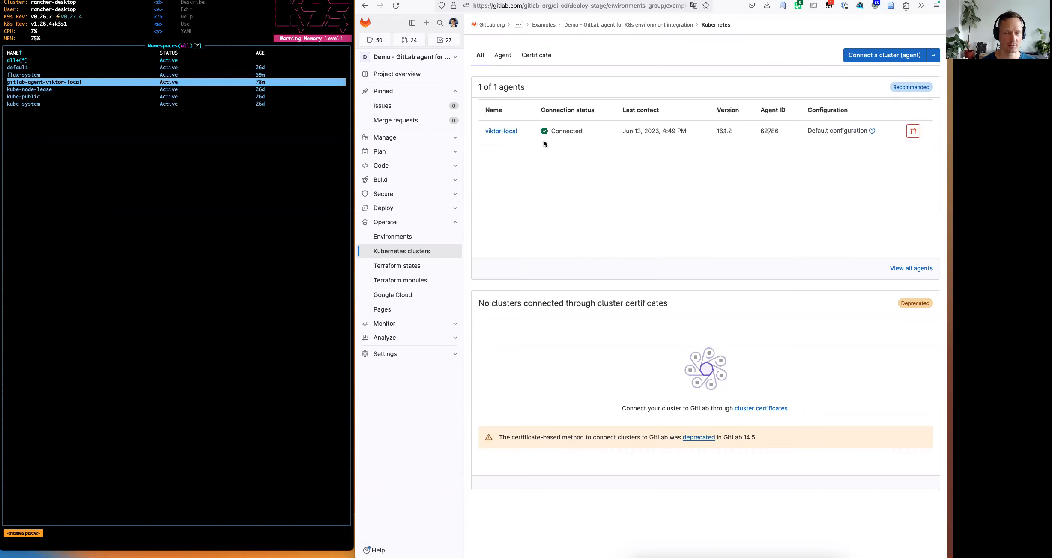
mouse_move(565, 135)
left_click(623, 27)
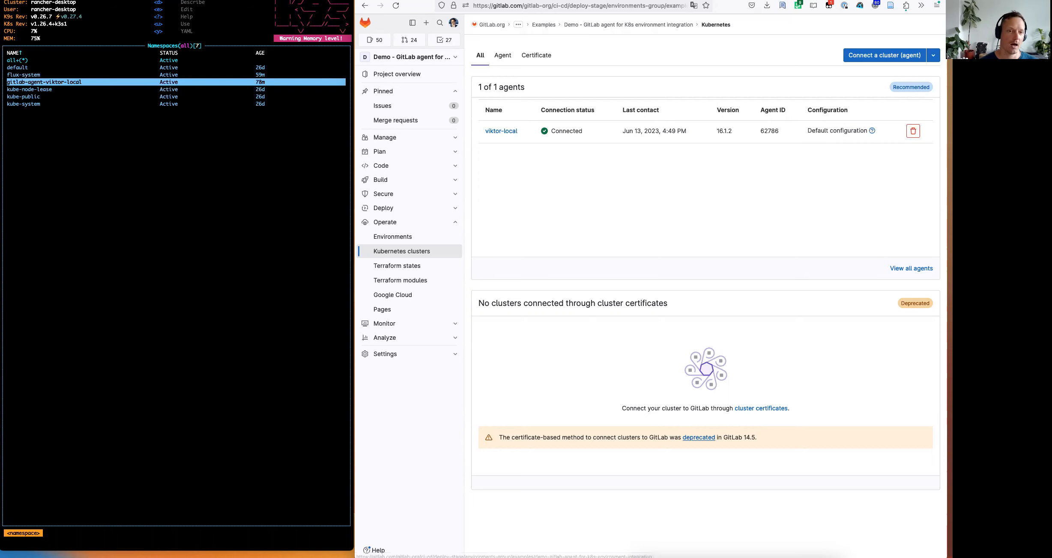
left_click(839, 136)
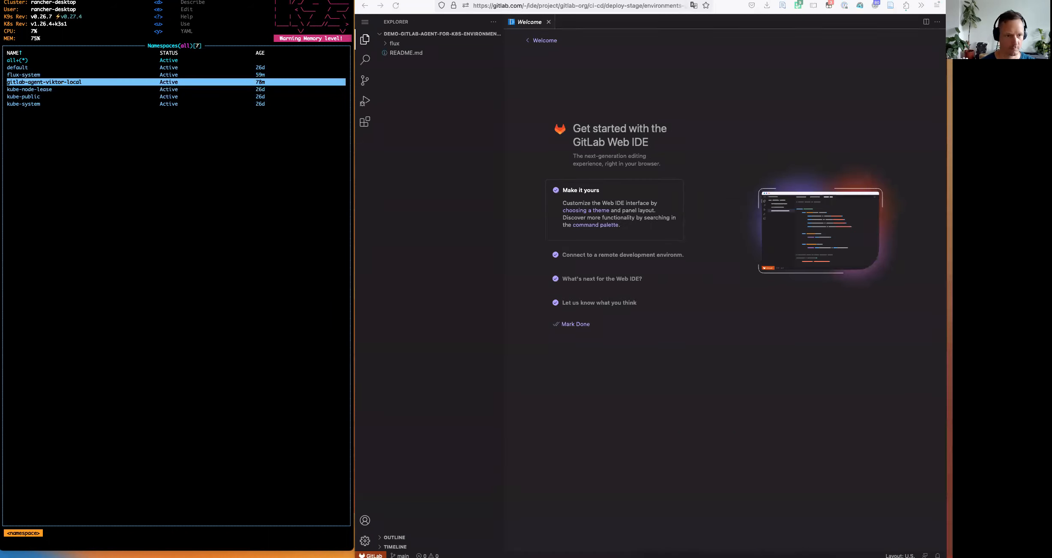
Step: Create a new file .gitlab/agents/viktor-local/config.yaml in the project
left_click(466, 34)
type(".gitlab/agents/viktor-local/config.yaml")
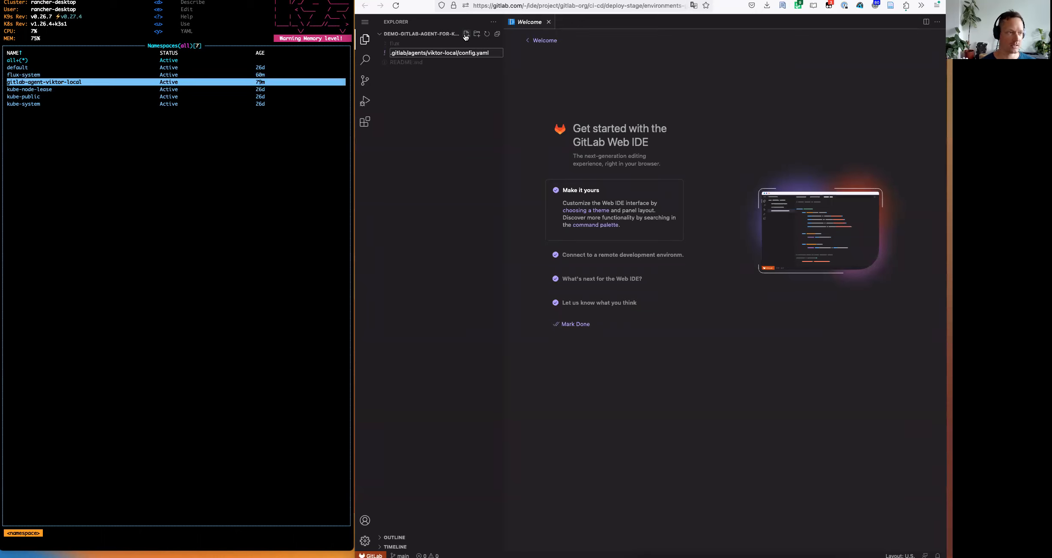
key("Return")
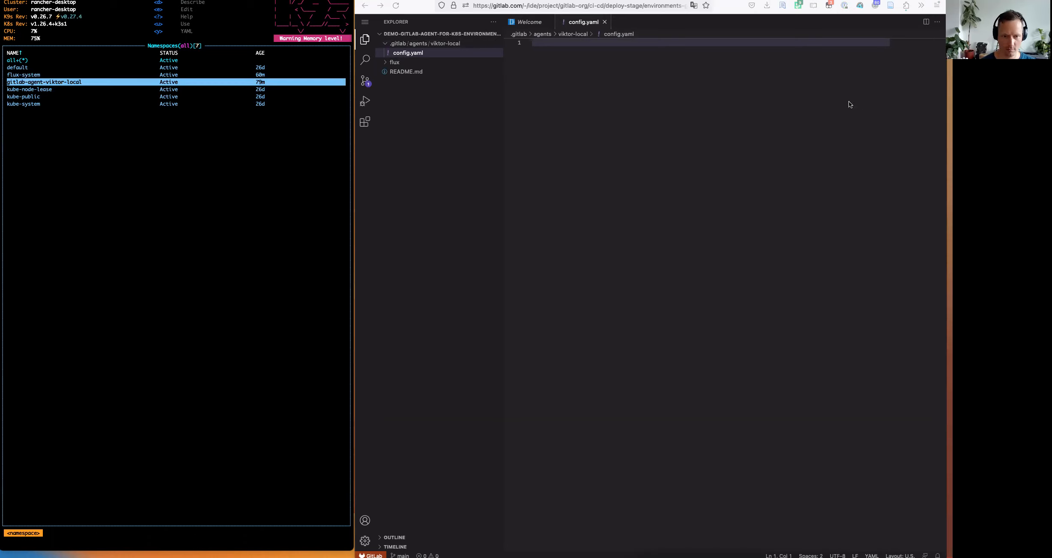
Step: Paste the user_access configuration with access_as agent: {} and the demo project's path as the projects id into config.yaml
key("super+v")
key("Up")
key("Up")
key("Up")
key("Up")
key("Home")
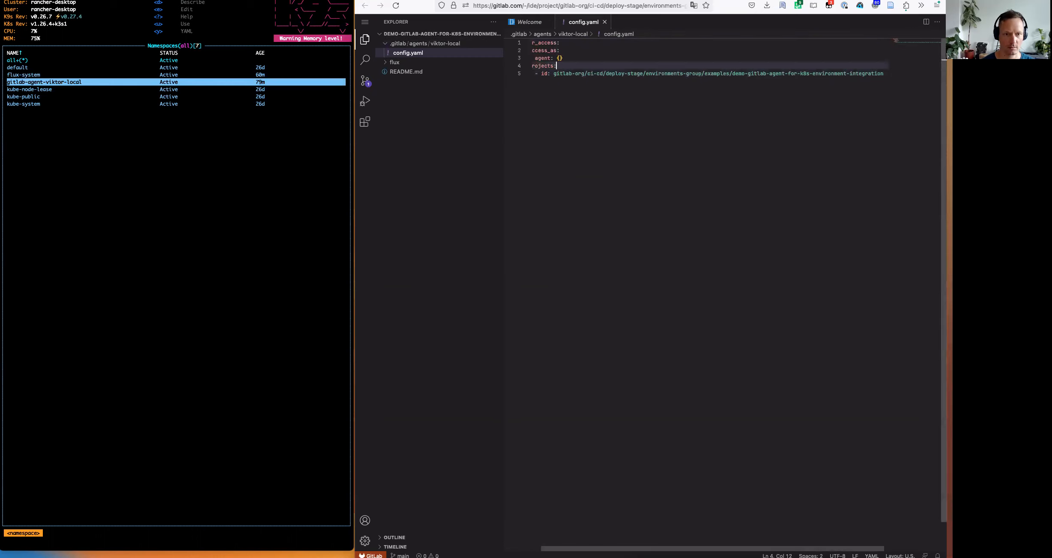
Step: Add an empty line without indentation at the end of config.yaml
key("Down")
key("Down")
key("Down")
key("Down")
key("End")
key("Return")
key("shift+Home")
key("BackSpace")
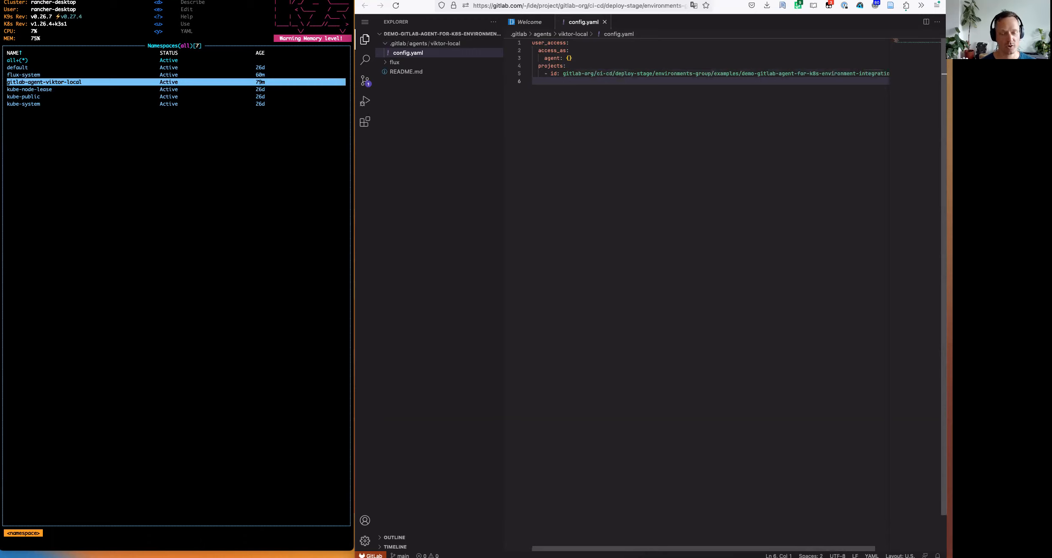
Step: Try replacing the projects key with groups in config.yaml
key("Up")
key("Up")
key("Right")
key("Right")
key("alt+shift+Right")
key("super+c")
type("groups")
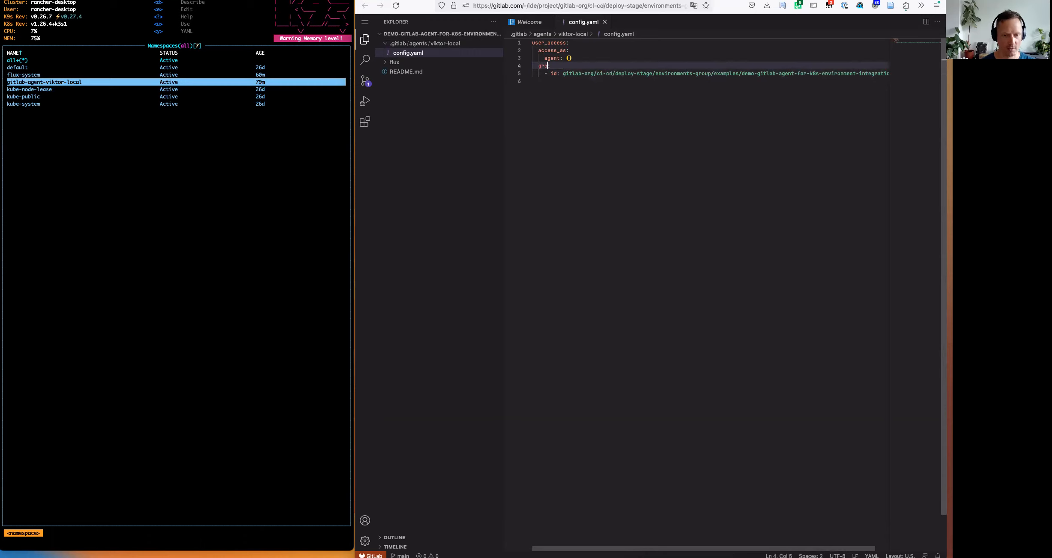
Step: Restore the projects key and remove the groups text from config.yaml
key("super+v")
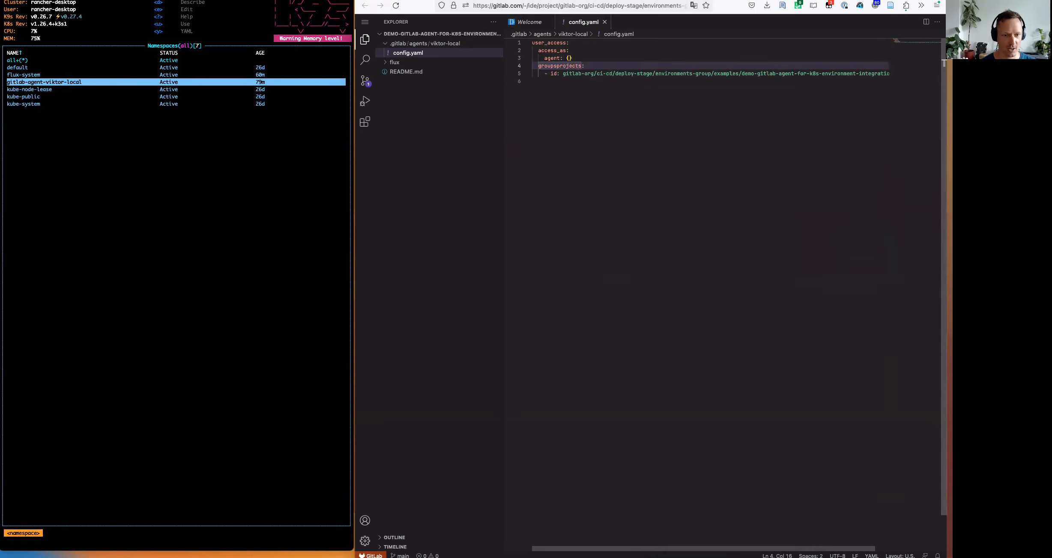
key("Left")
key("Left")
key("Left")
key("shift+super+Left")
key("BackSpace")
Step: Examine the project name at the end of the id path and the agent line under access_as
key("Down")
key("super+Right")
key("alt+Left")
key("alt+Left")
key("alt+Left")
key("alt+Left")
key("alt+Left")
key("alt+Left")
key("alt+Left")
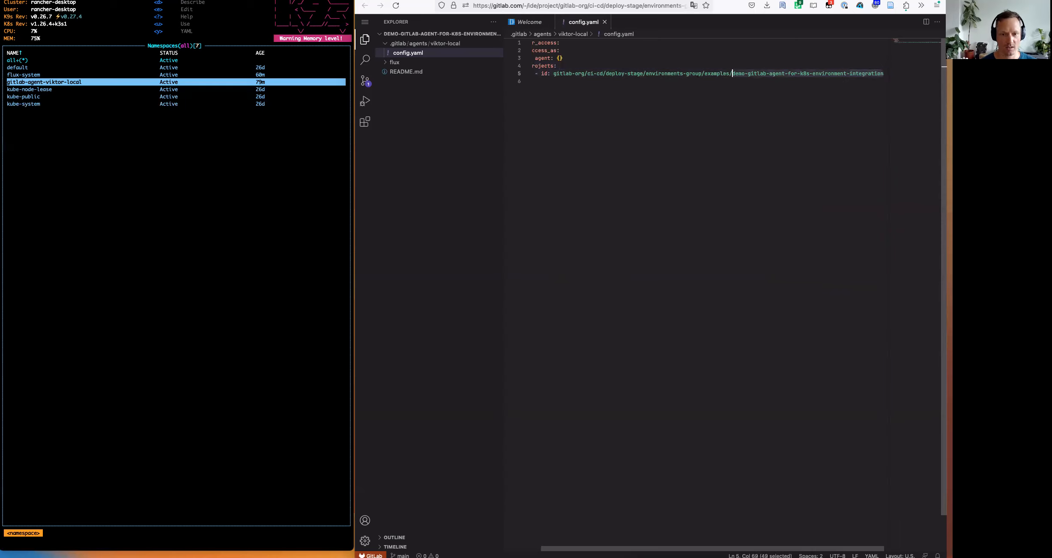
key("Up")
key("super+Left")
key("super+Left")
key("Up")
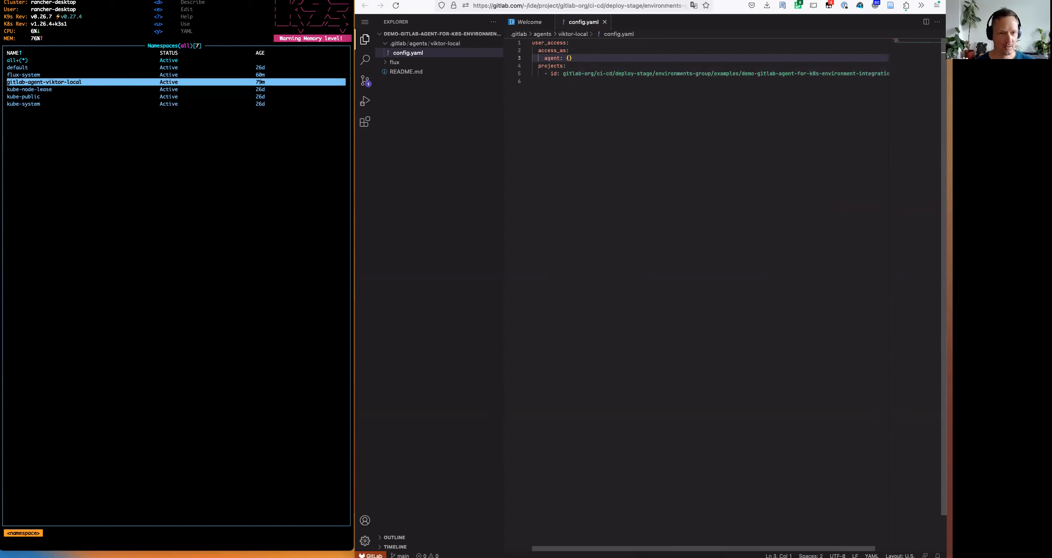
Step: Commit the new config.yaml to main with the message "Enable UI access"
left_click(365, 82)
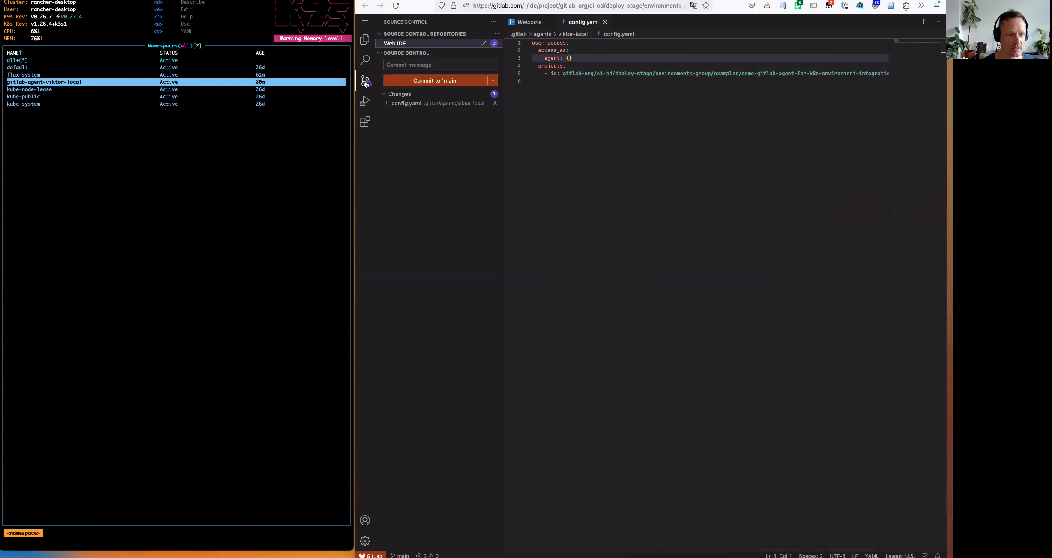
left_click(405, 63)
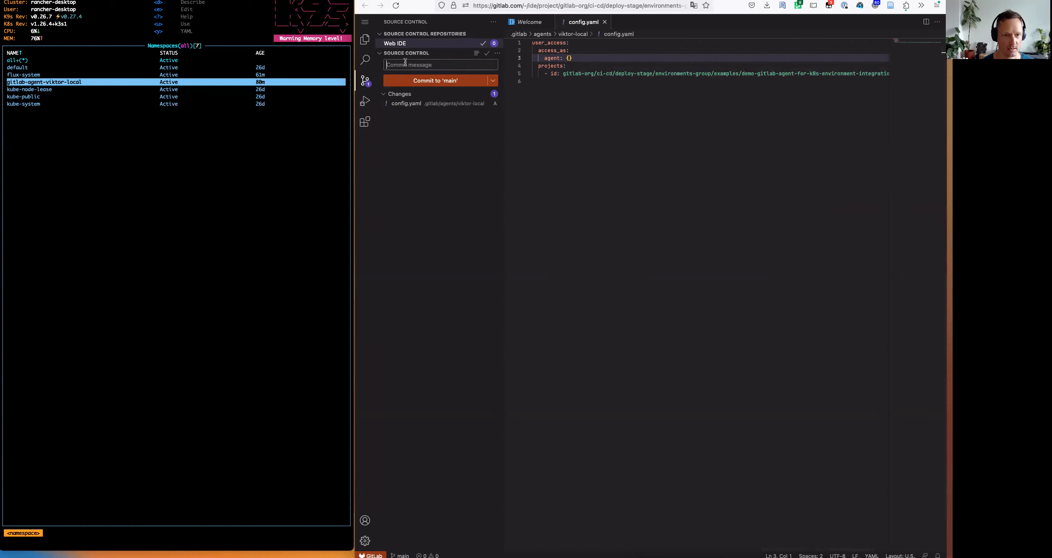
type("Enable UI access")
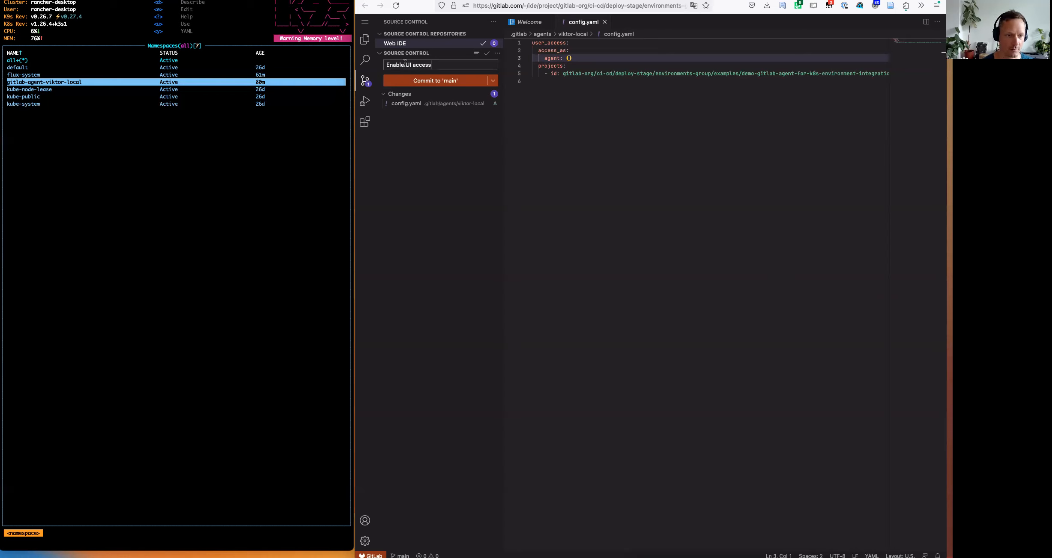
left_click(419, 82)
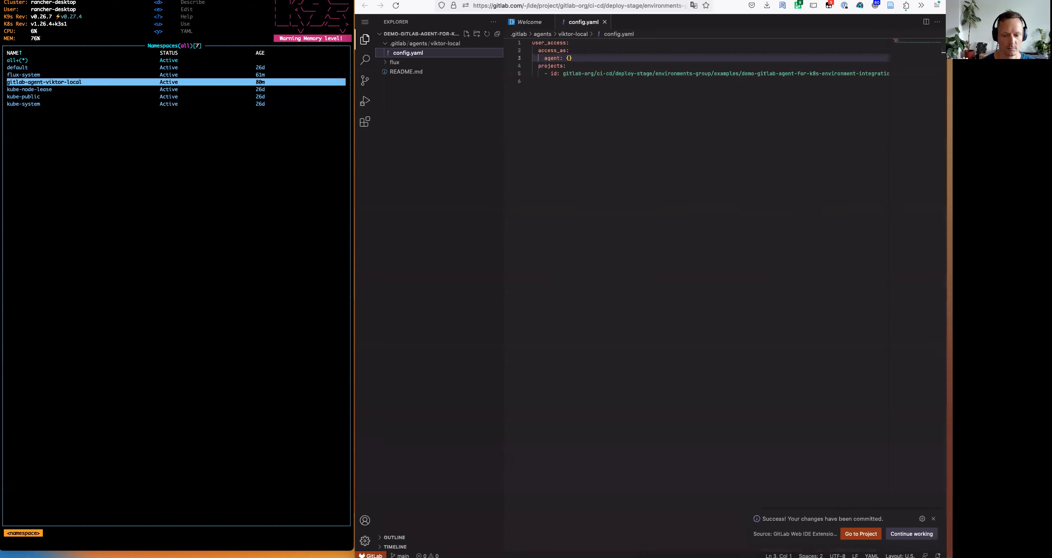
Step: Create an environment named "Demo environment" in the demo project with viktor-local as its GitLab agent
left_click(464, 0)
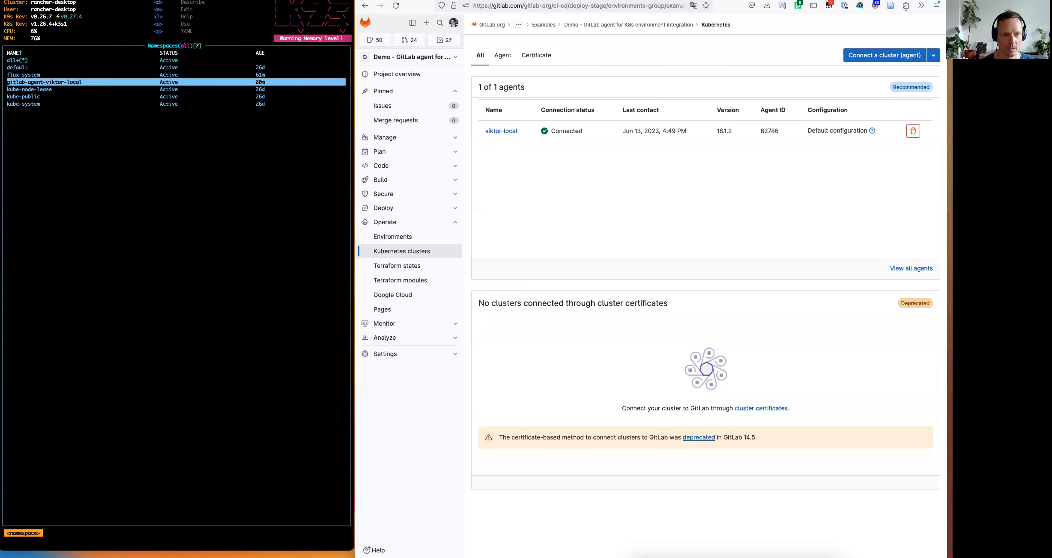
left_click(399, 237)
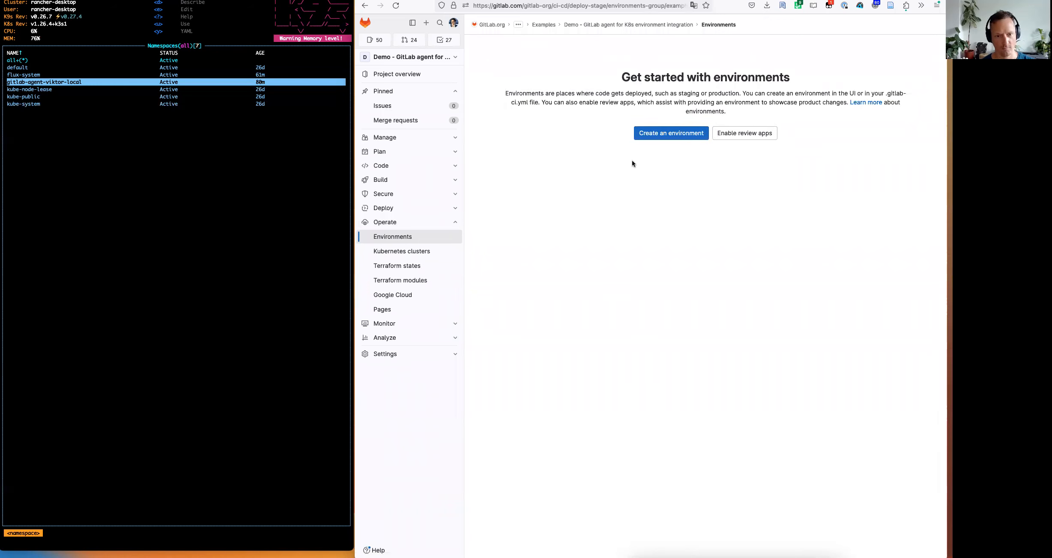
left_click(649, 136)
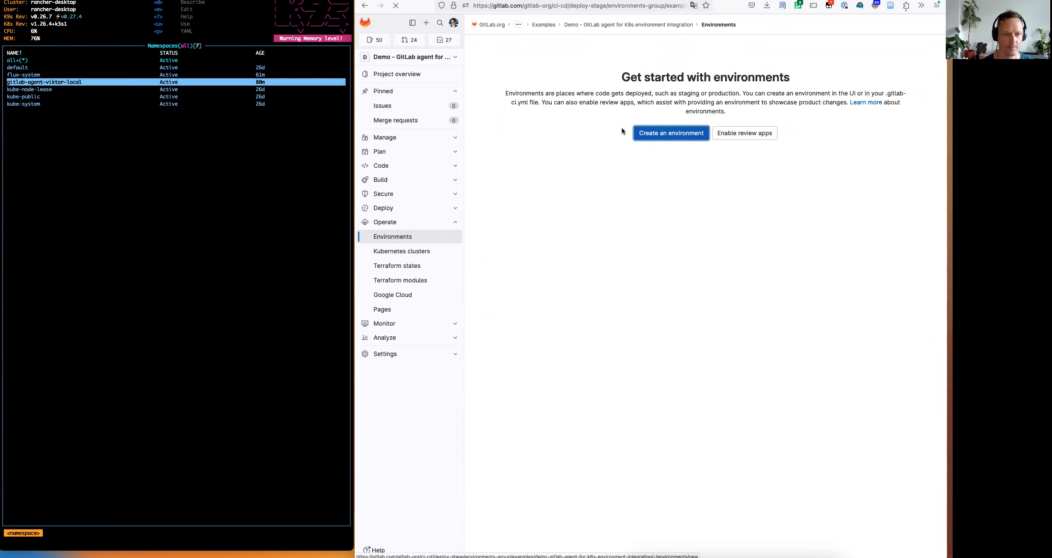
left_click(555, 111)
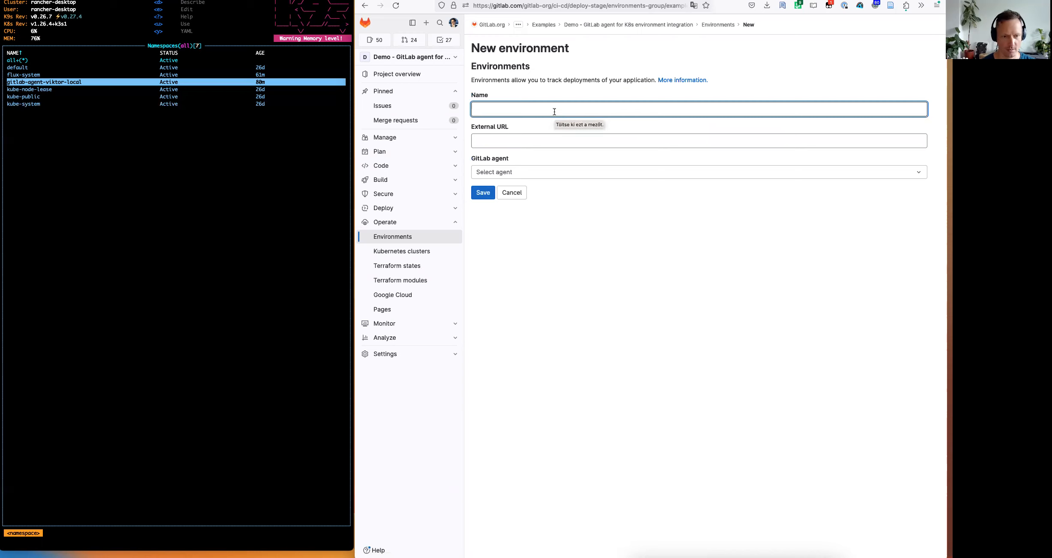
type("Demo")
left_click(552, 119)
left_click(522, 172)
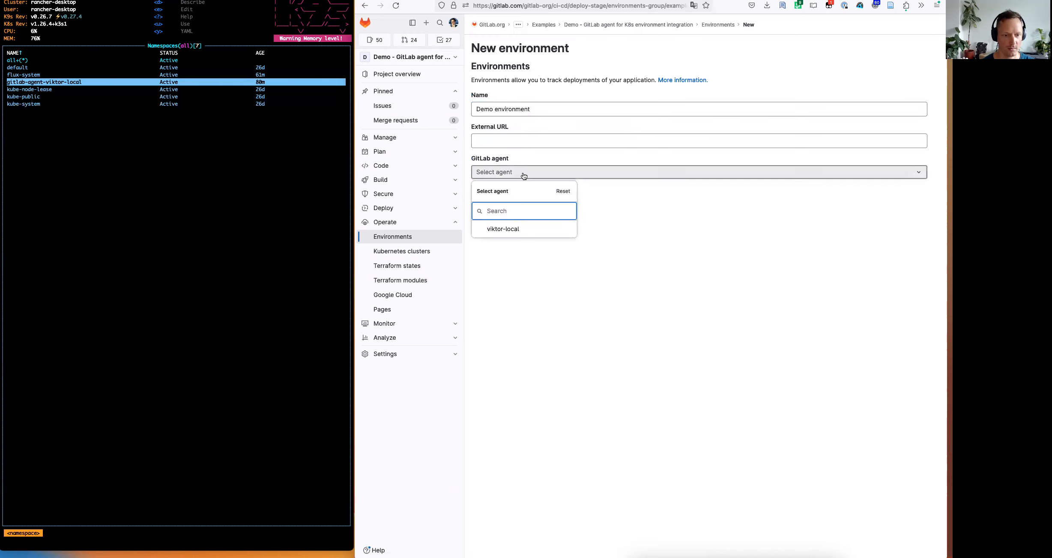
left_click(496, 233)
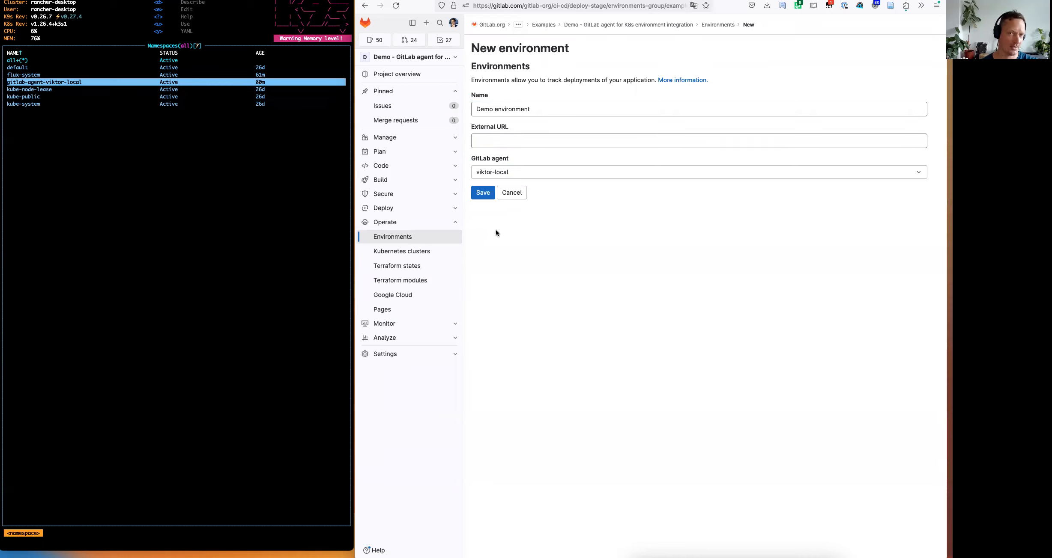
left_click(482, 193)
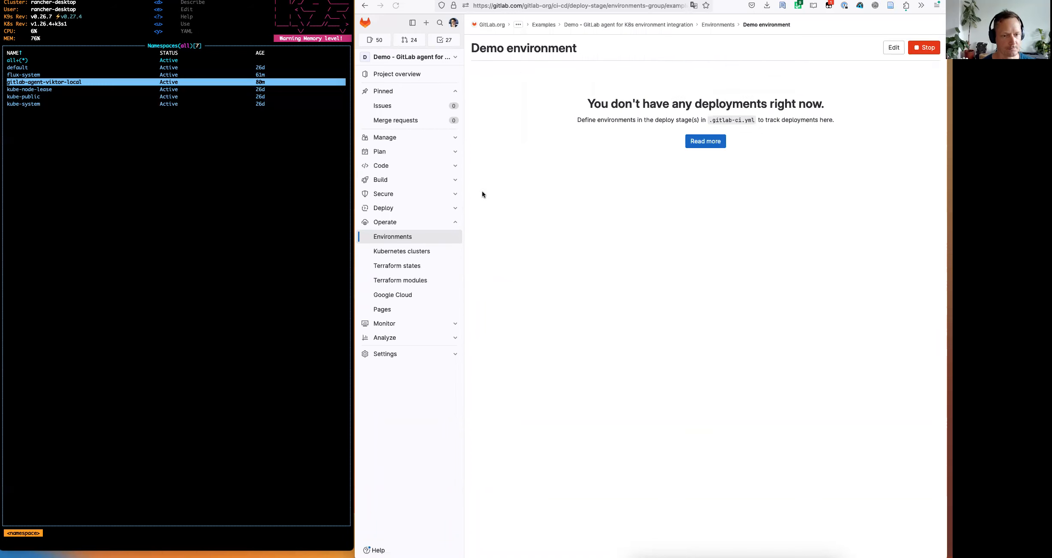
Step: Expand the Kubernetes overview of Demo environment in the environments list and check its services and summary
left_click(714, 26)
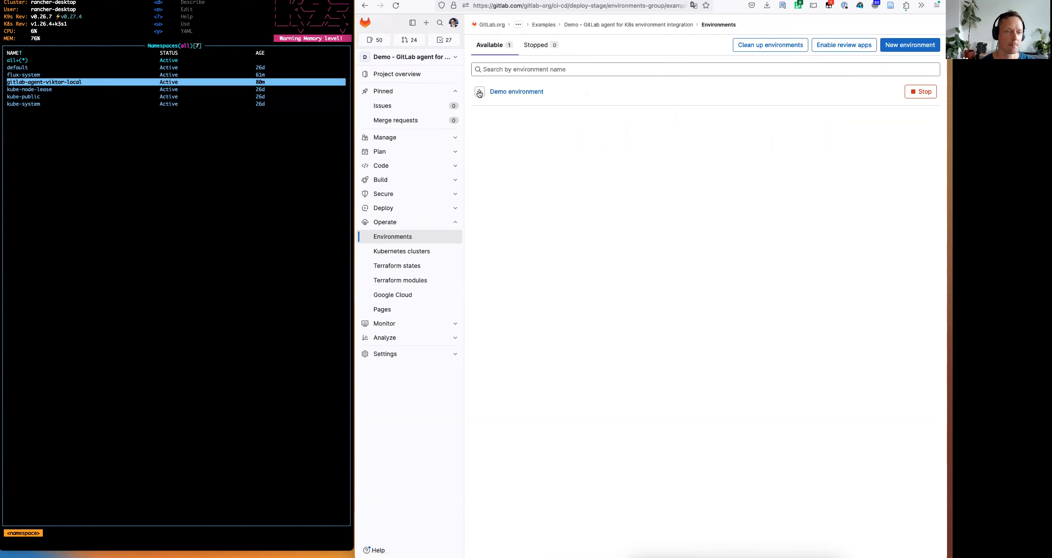
left_click(479, 92)
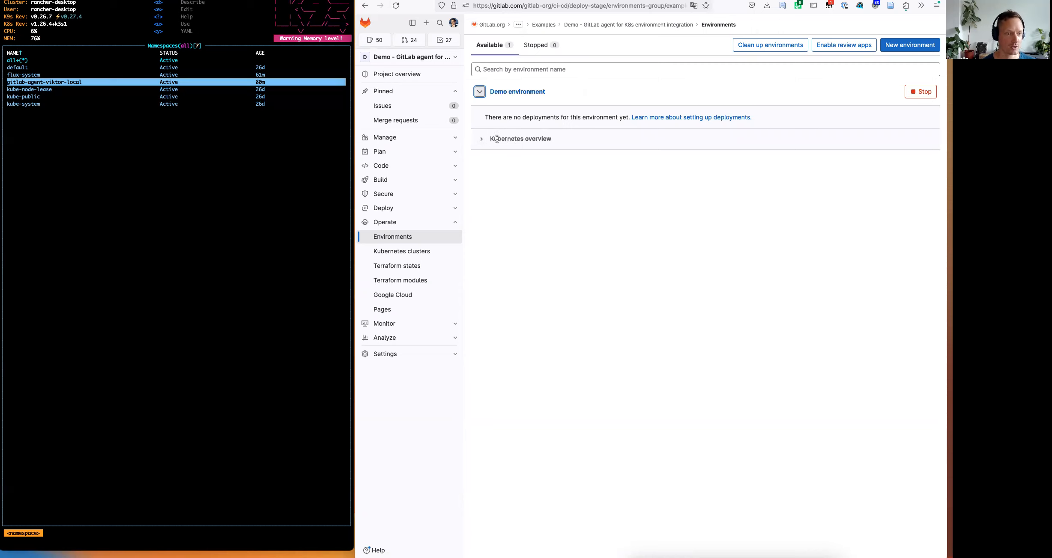
left_click(481, 139)
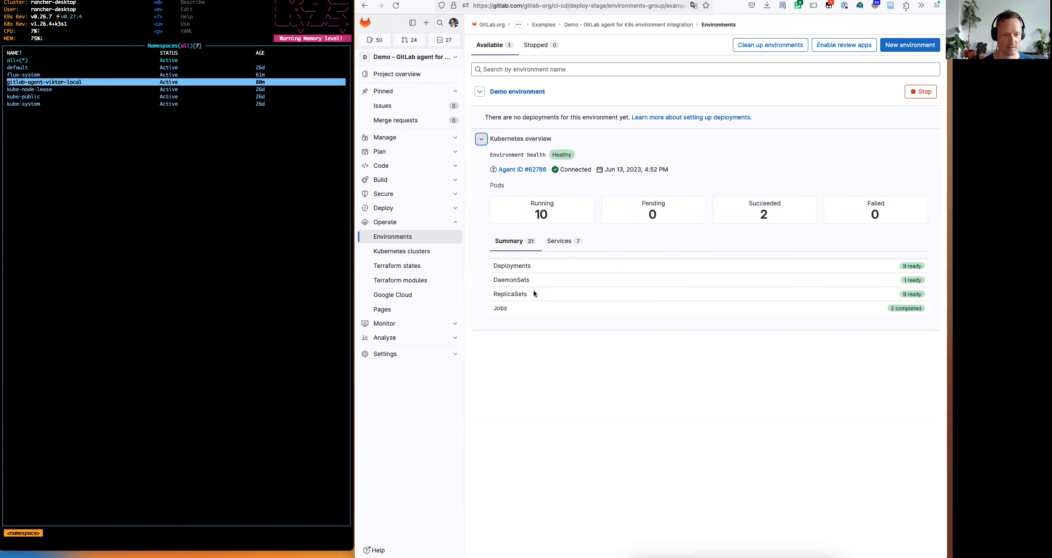
left_click(551, 241)
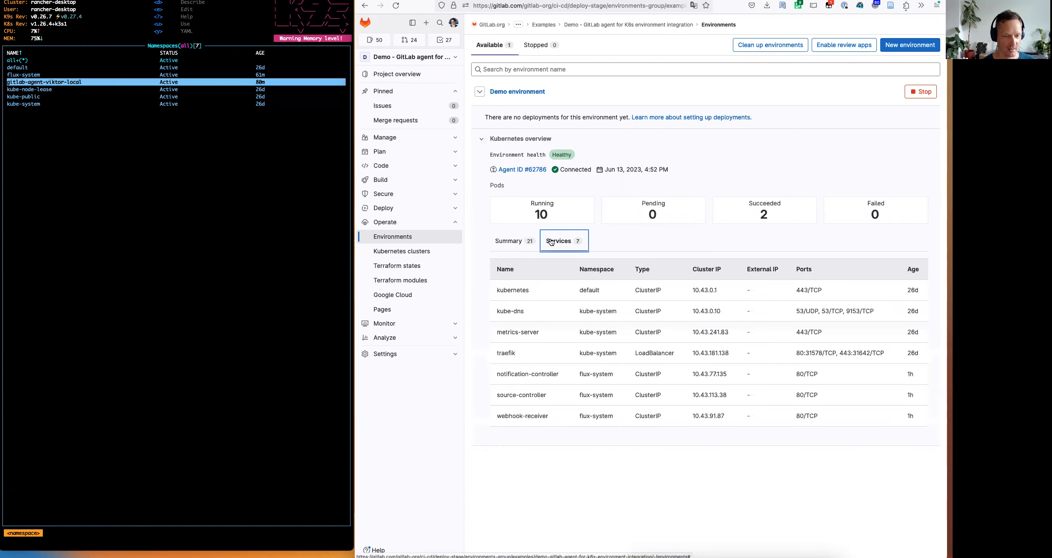
left_click(511, 243)
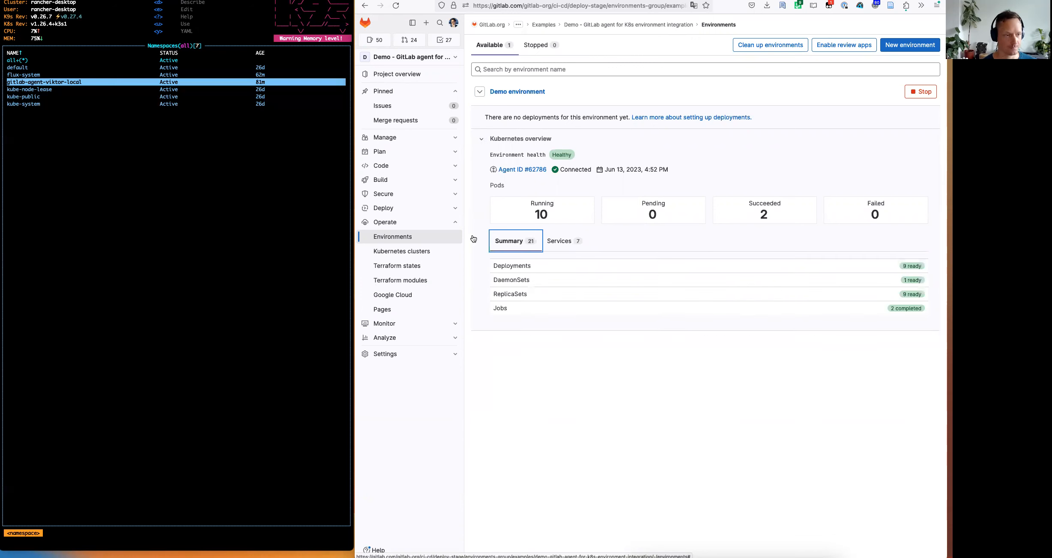
Step: Switch to k9s in the terminal, list the cluster's pods and go to the completed helm-install-traefik pod
key("super+Tab")
type(":pod")
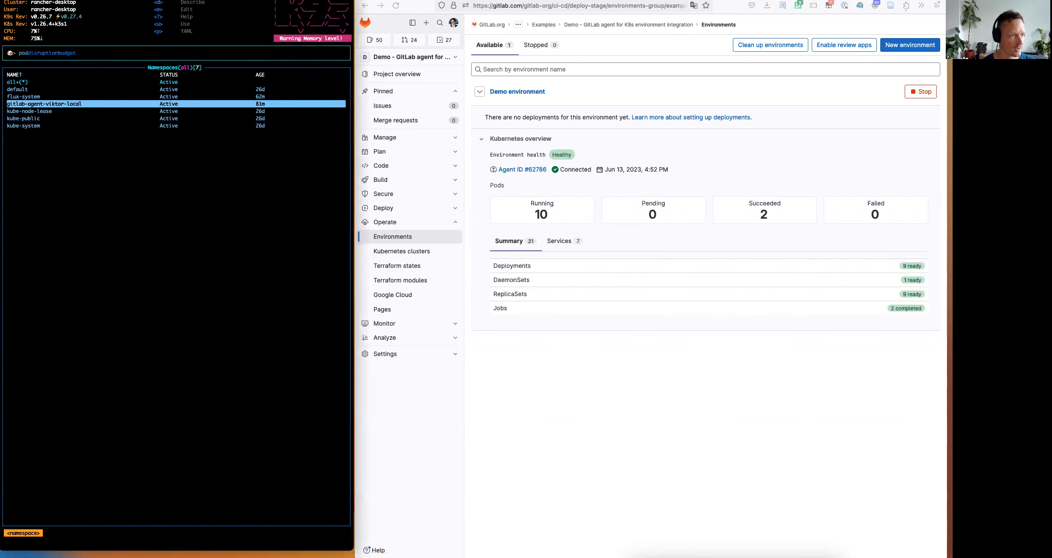
key("Return")
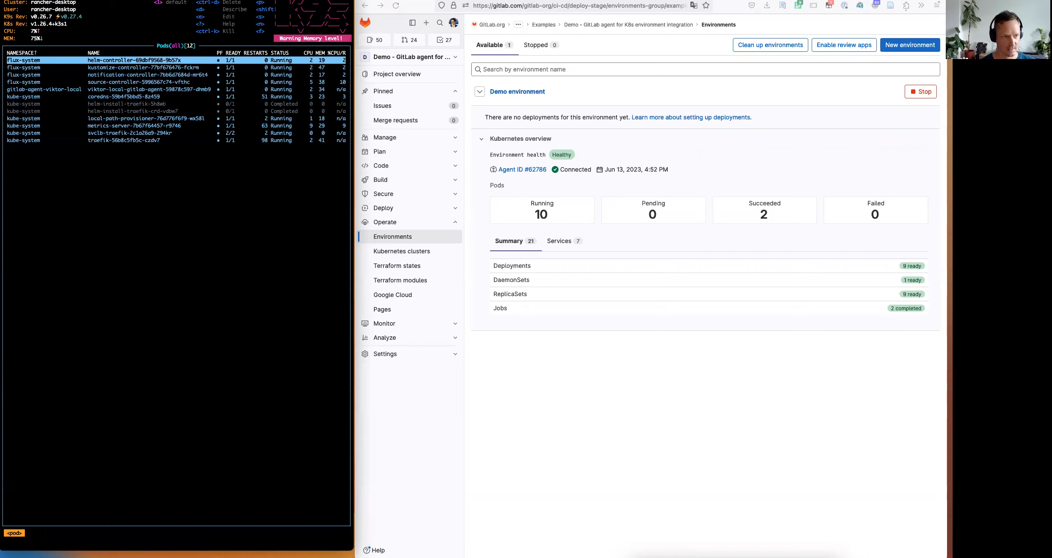
key("Down")
key("Down")
key("Down")
key("Down")
key("Down")
key("Down")
key("Down")
key("Up")
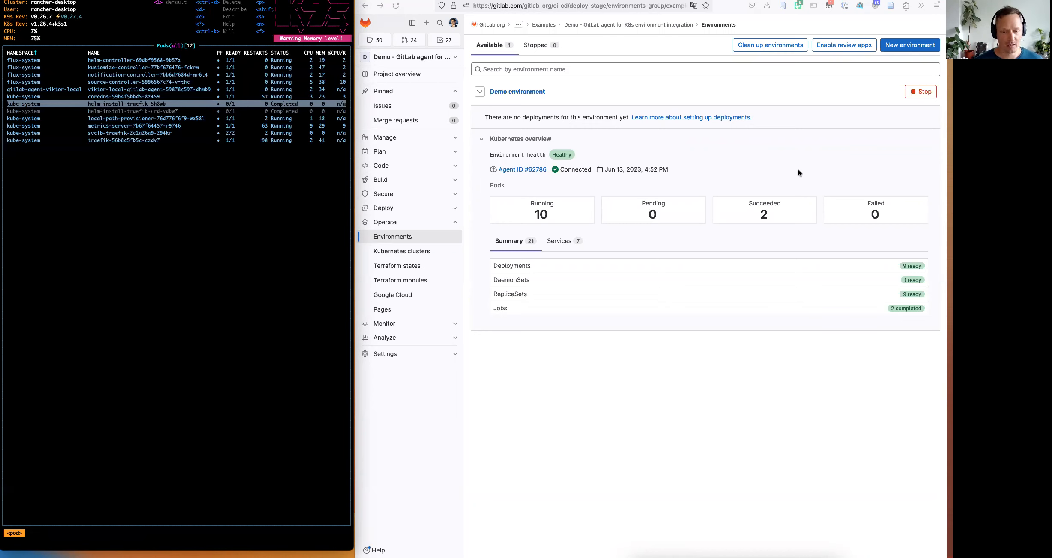
Step: Return to config.yaml in the Web IDE and set the access_as entry to user: {}
left_click(794, 151)
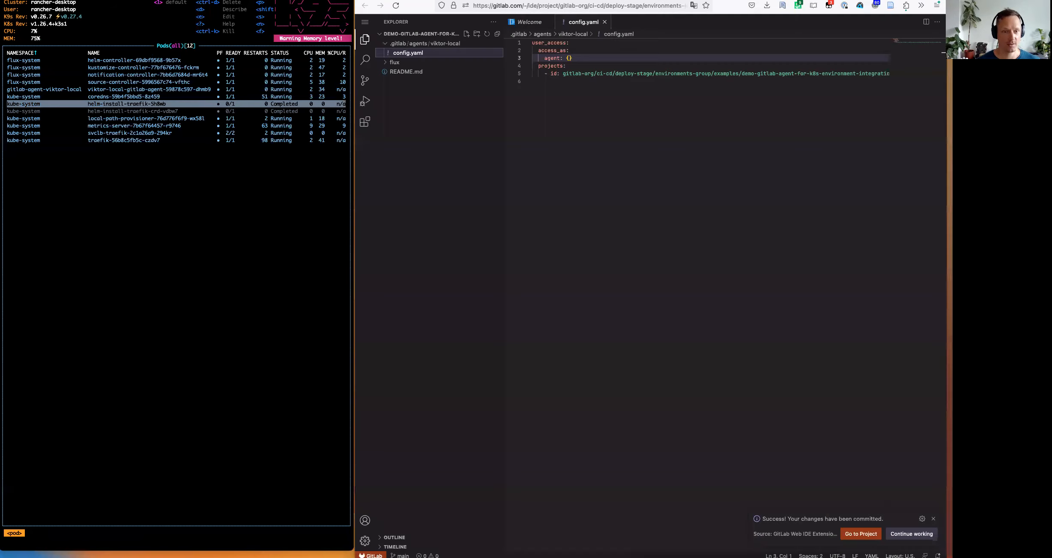
left_click(556, 58)
double_click(553, 58)
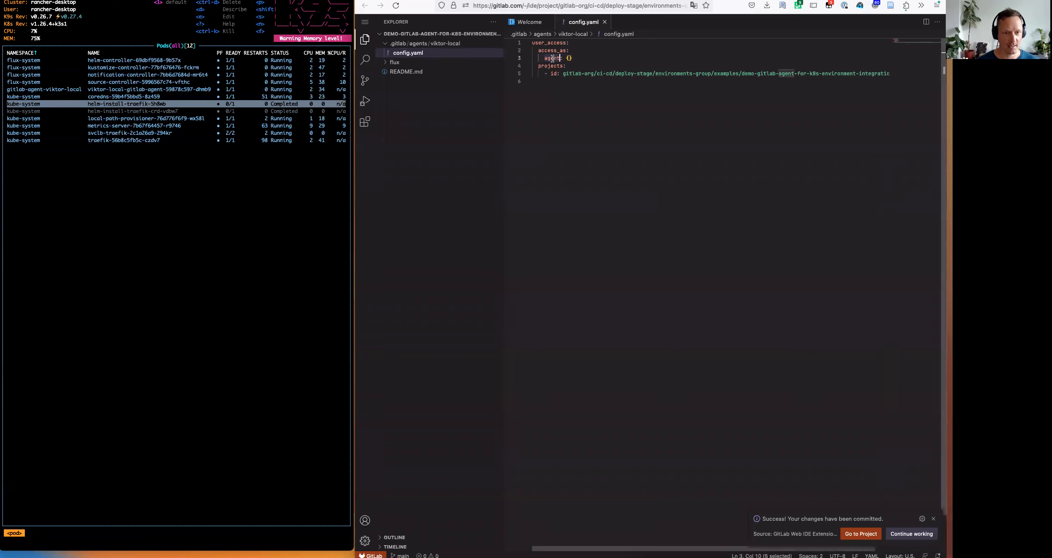
type("user")
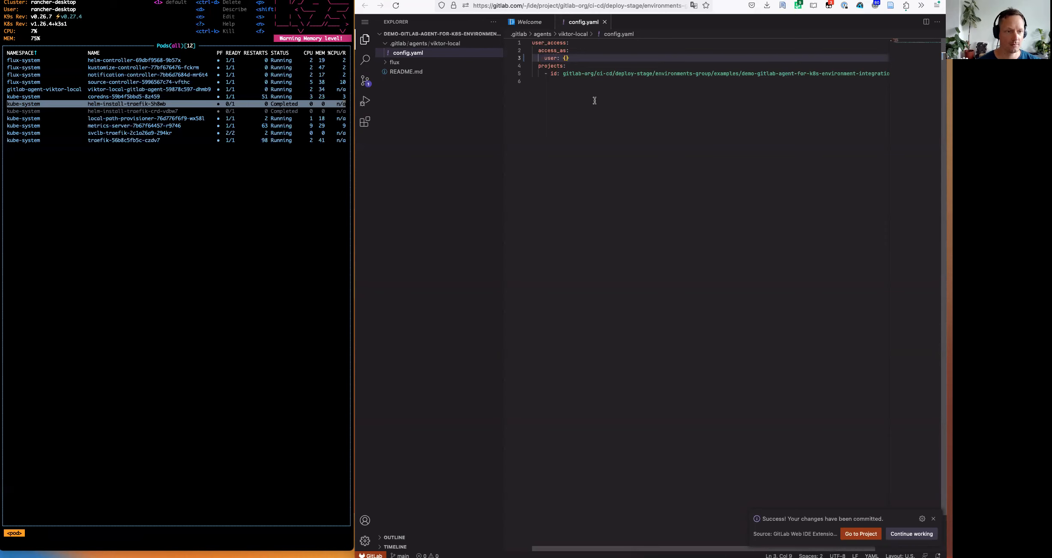
Step: Commit the config.yaml change to main with the message "Enable UI access as the GitLab user"
left_click(365, 81)
type("E")
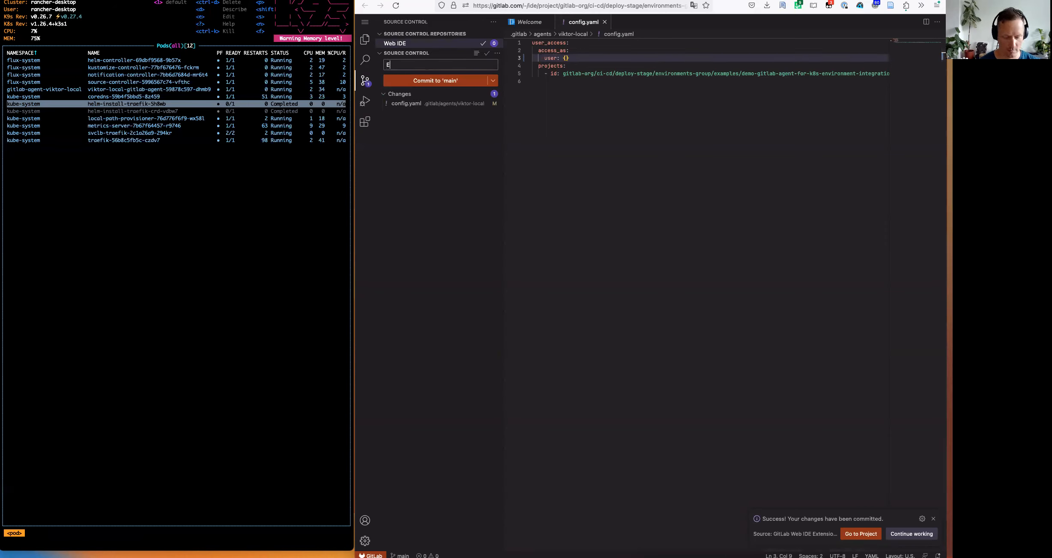
type("nable U")
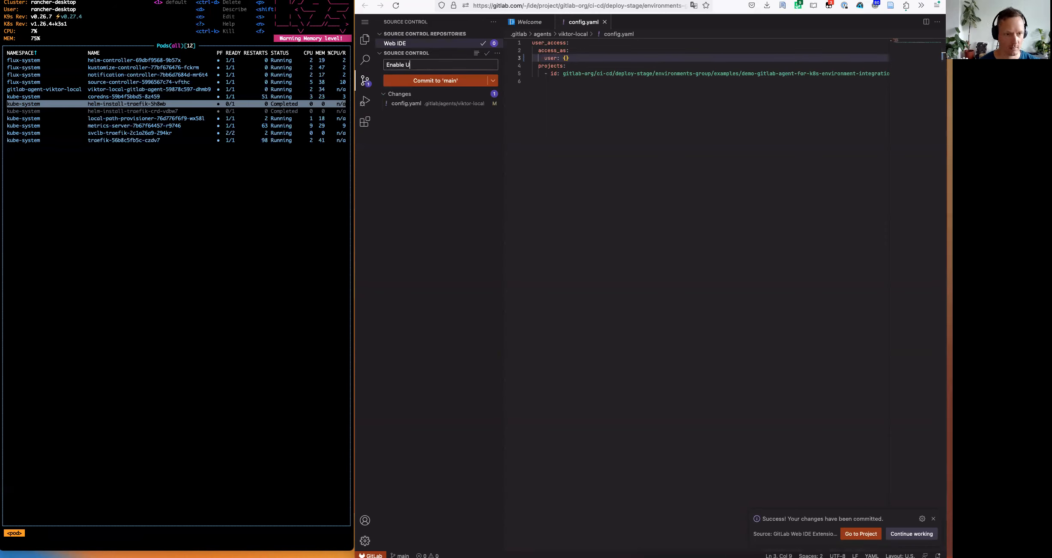
type("I acces")
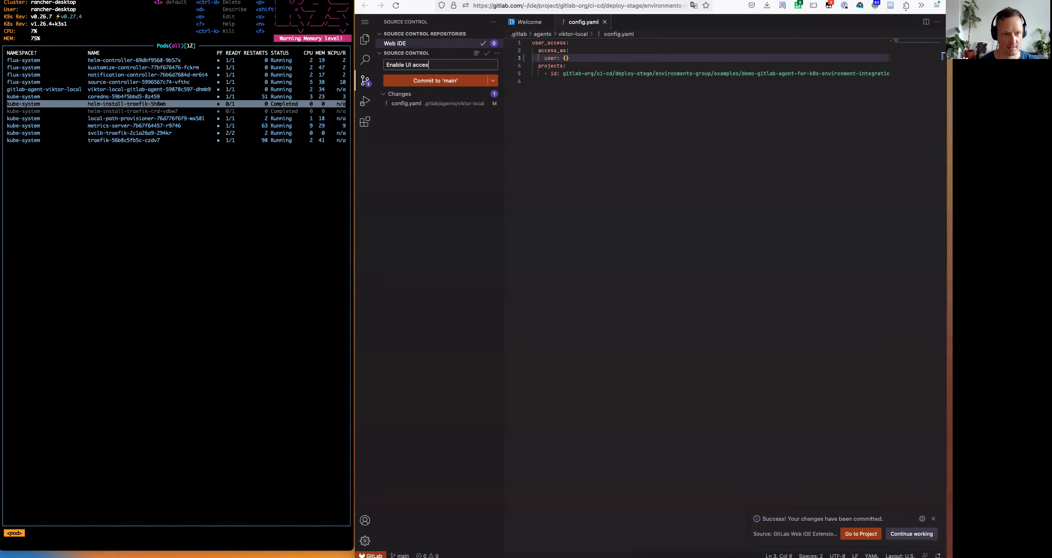
type("s as the GitLab user")
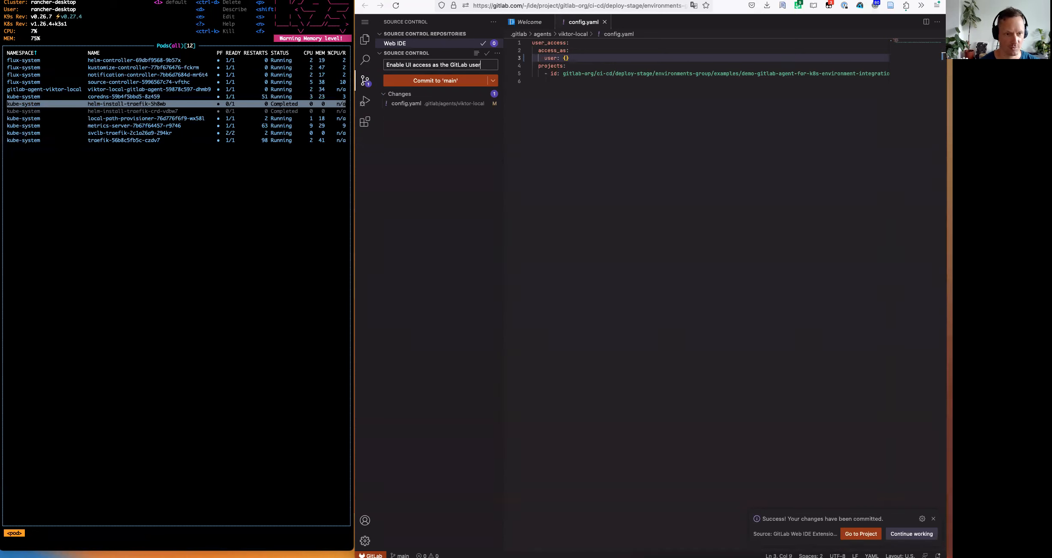
left_click(402, 83)
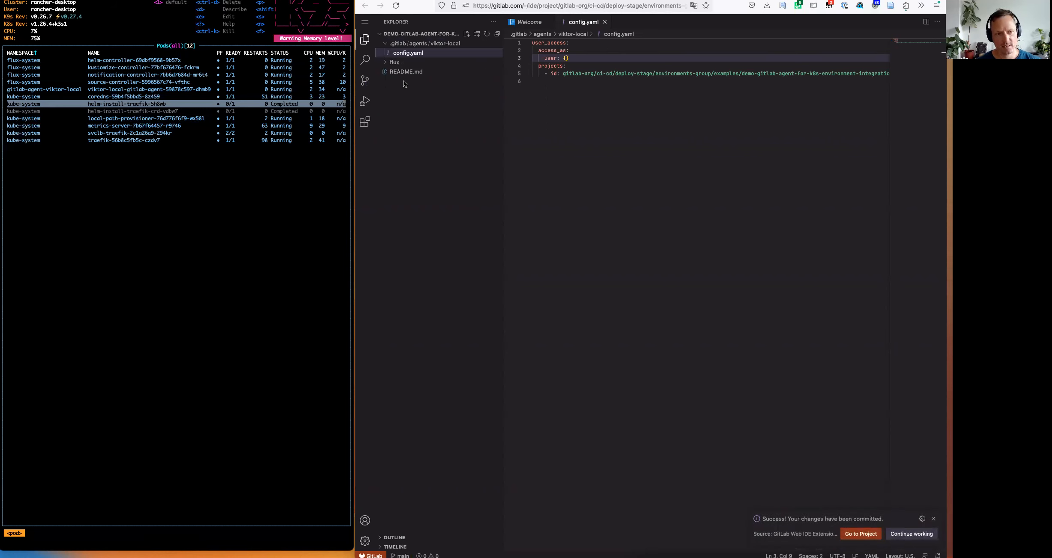
Step: Reload the project's environments page and expand the Kubernetes overview of Demo environment to check access
left_click(446, 0)
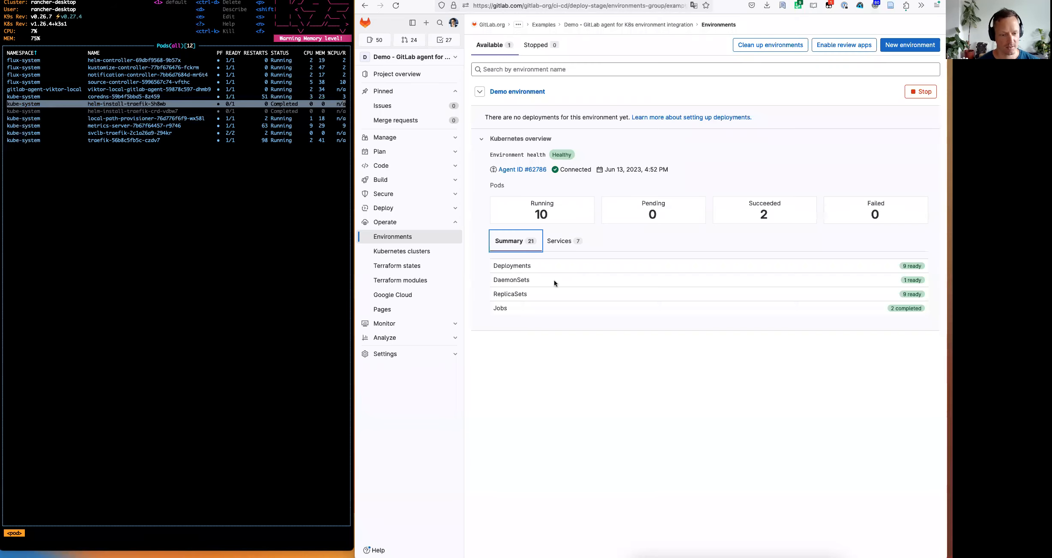
left_click(537, 407)
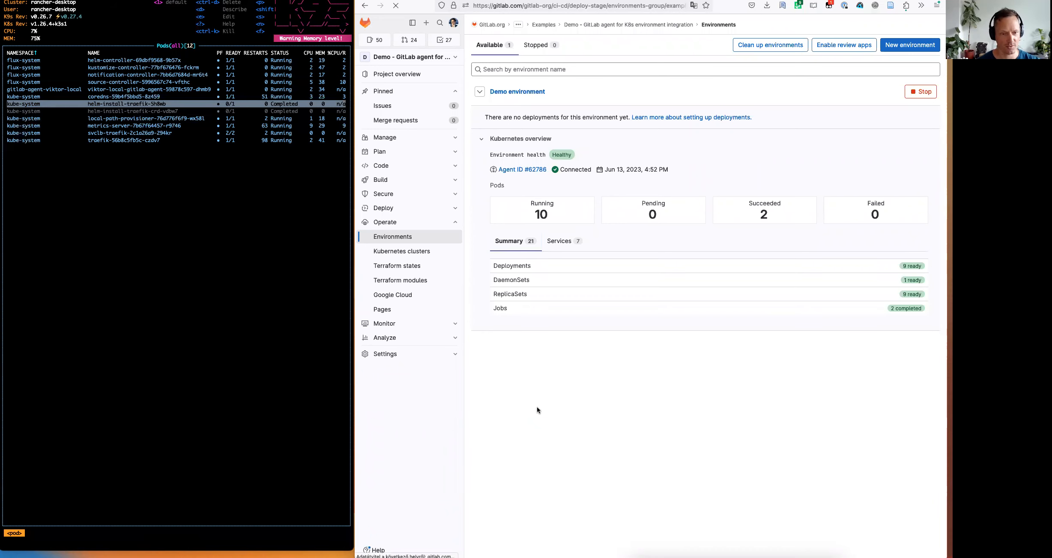
left_click(480, 92)
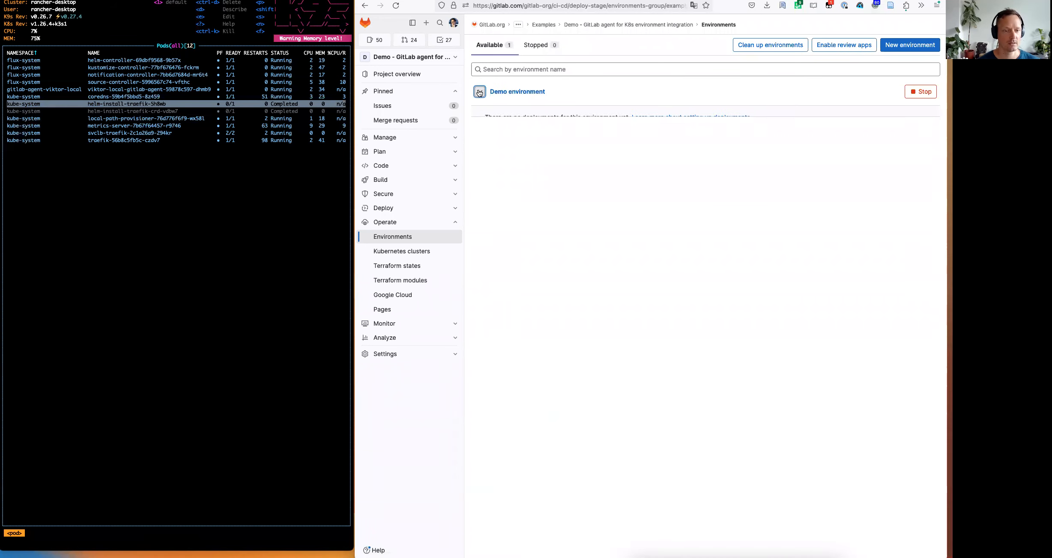
left_click(480, 139)
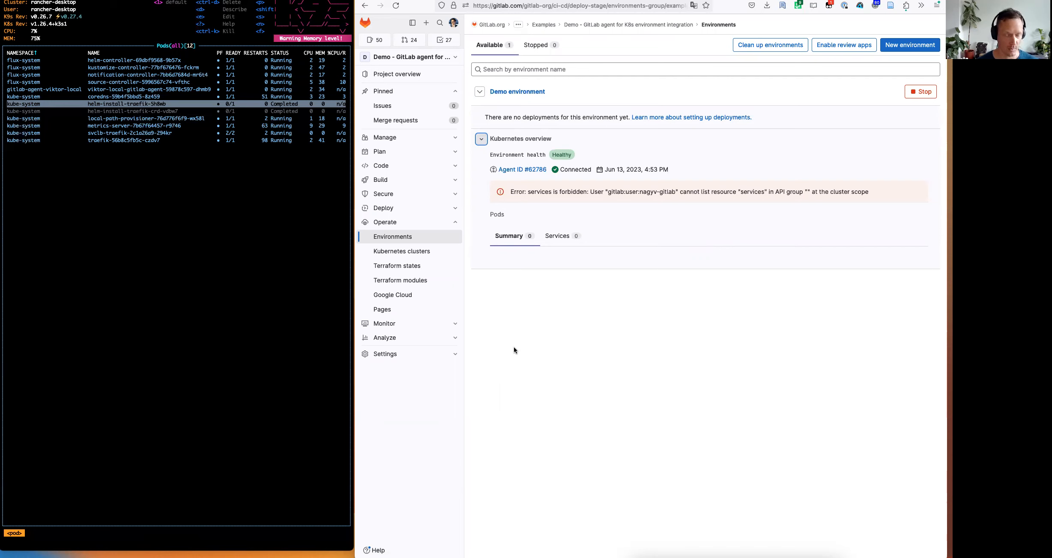
Step: Return to the Web IDE and create a file named gitlab-user-rbac.yaml in the flux folder
key("ctrl+Tab")
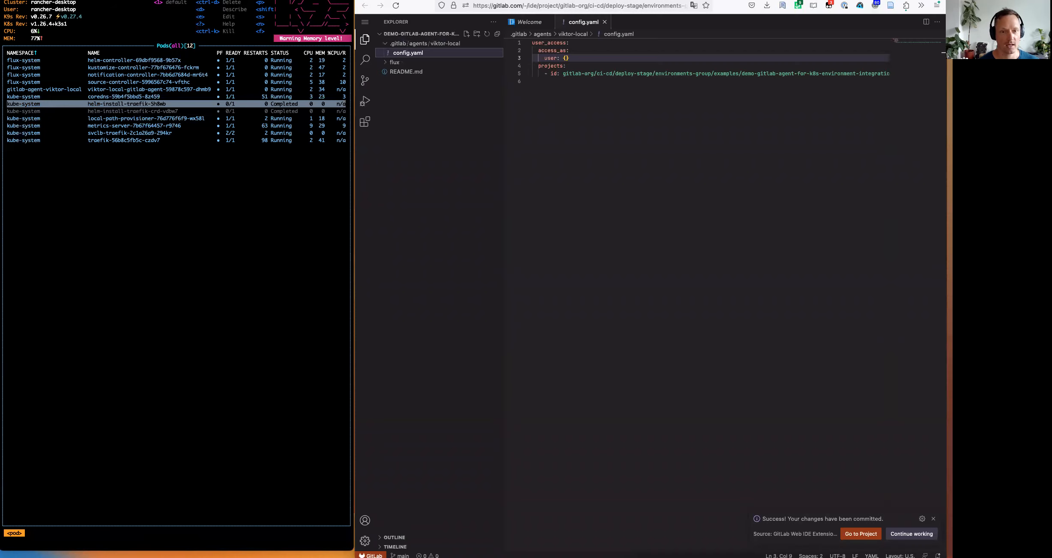
right_click(393, 65)
left_click(408, 71)
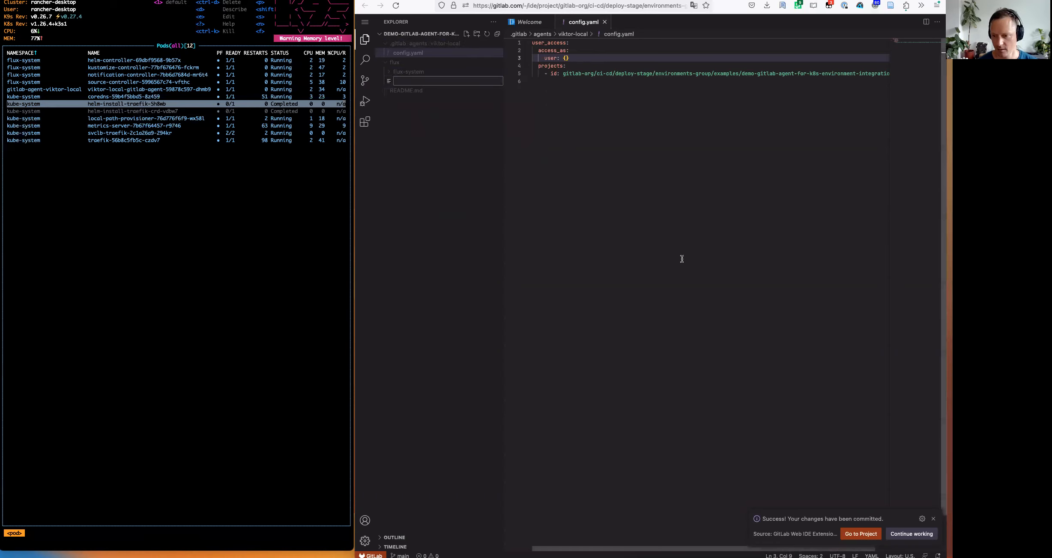
type("gitla")
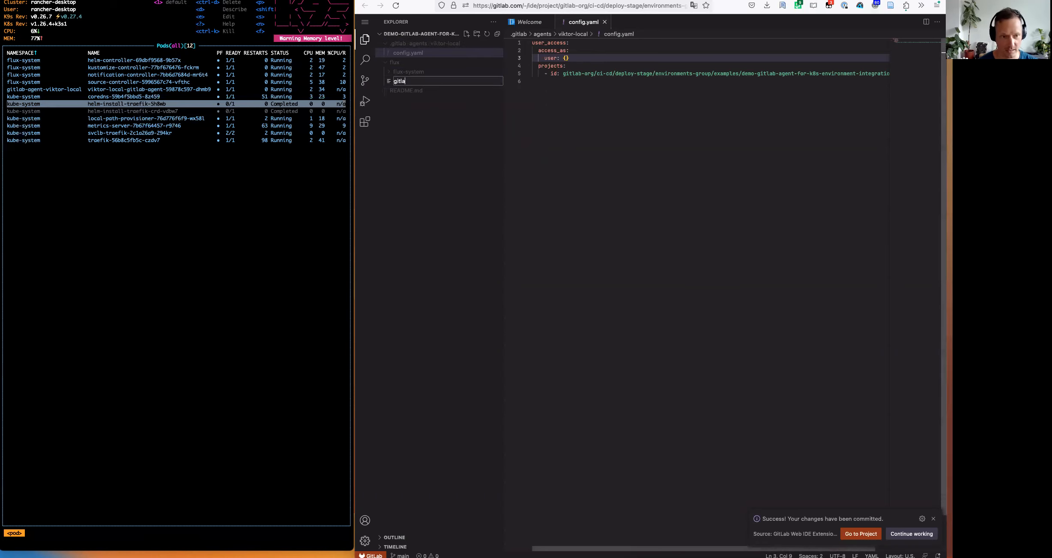
type("b-user-rbac.yaml")
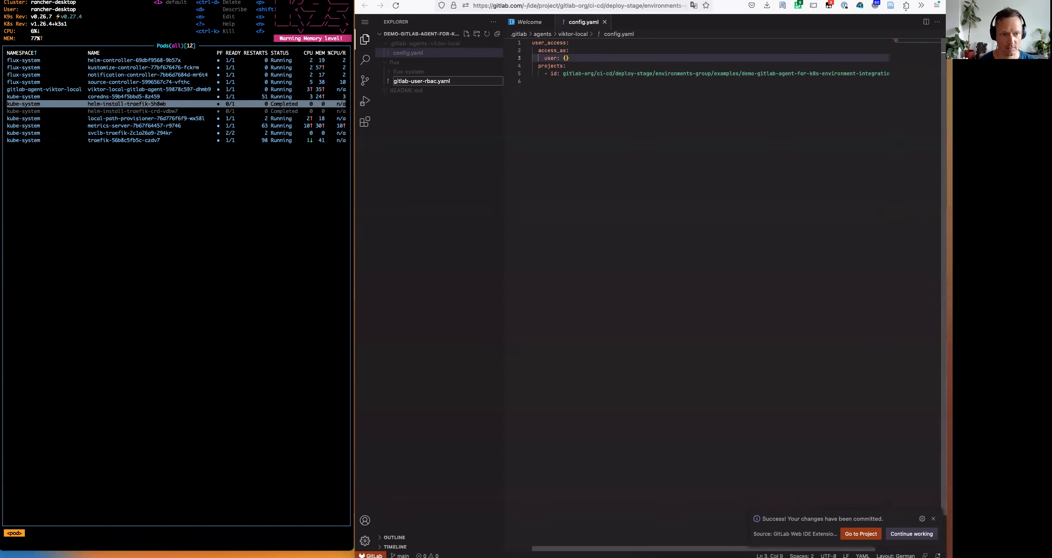
key("Return")
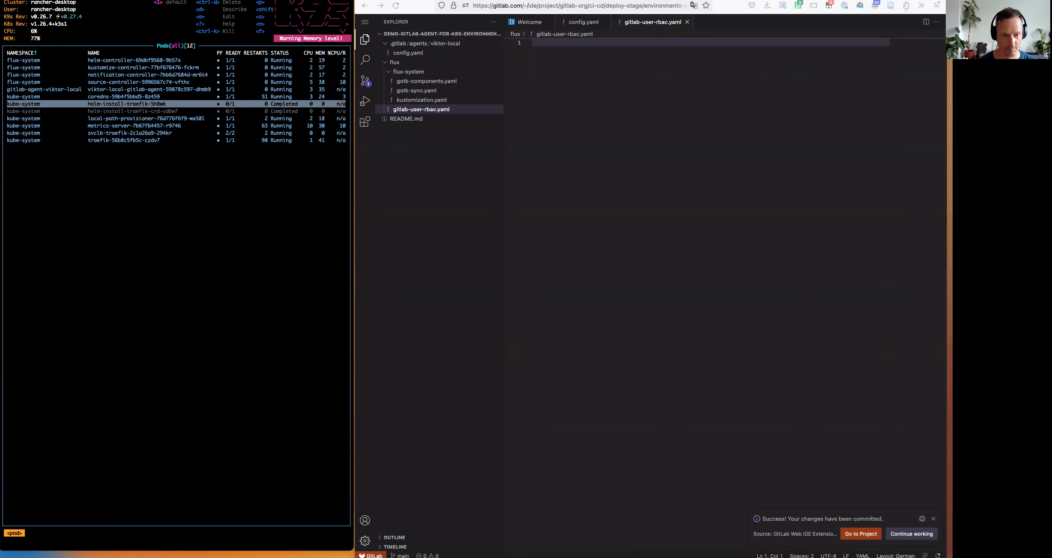
Step: Define a ClusterRoleBinding named gitlab-user-read-access that binds the view ClusterRole to the GitLab user, using apiVersion rbac.authorization.k8s.io/v1
type("apiVersion: rbac.authorization.k8s.io/v1 kind: ClusterRoleBinding metadata:   name: gitlab-user-read-access roleRef:   name: view   kind: ClusterRole   apiGroup: rbac.authorization.k8s.io subjects:   - name: gitlab:user:nagyv-gitlab     kind: User")
key("BackSpace")
key("Up")
key("Up")
key("Up")
key("Up")
key("Up")
key("Up")
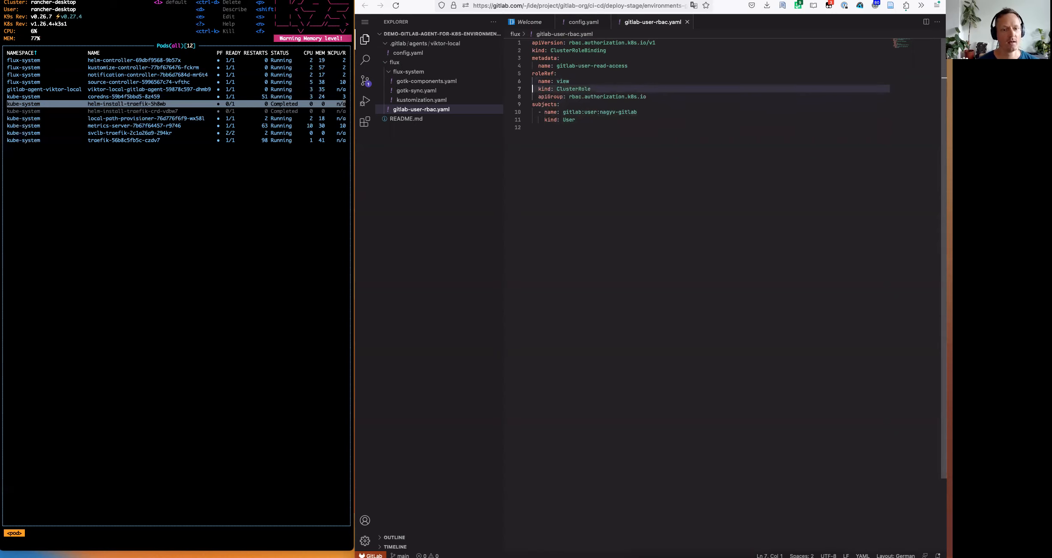
Step: Examine the binding's roleRef entries and the full user name given under subjects
key("Left")
key("Left")
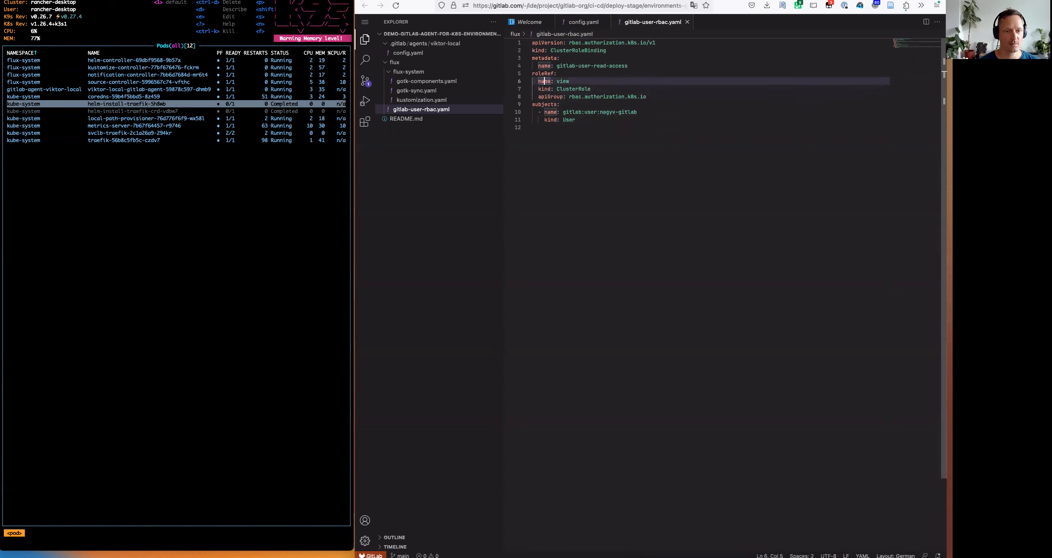
key("Left")
key("Left")
key("Down")
key("Down")
key("Down")
key("Down")
key("Down")
key("Up")
key("super+Right")
key("alt+shift+Left")
key("alt+shift+Left")
key("alt+shift+Left")
key("alt+shift+Left")
key("alt+shift+Left")
key("alt+shift+Left")
key("alt+shift+Right")
key("shift+Right")
key("shift+Right")
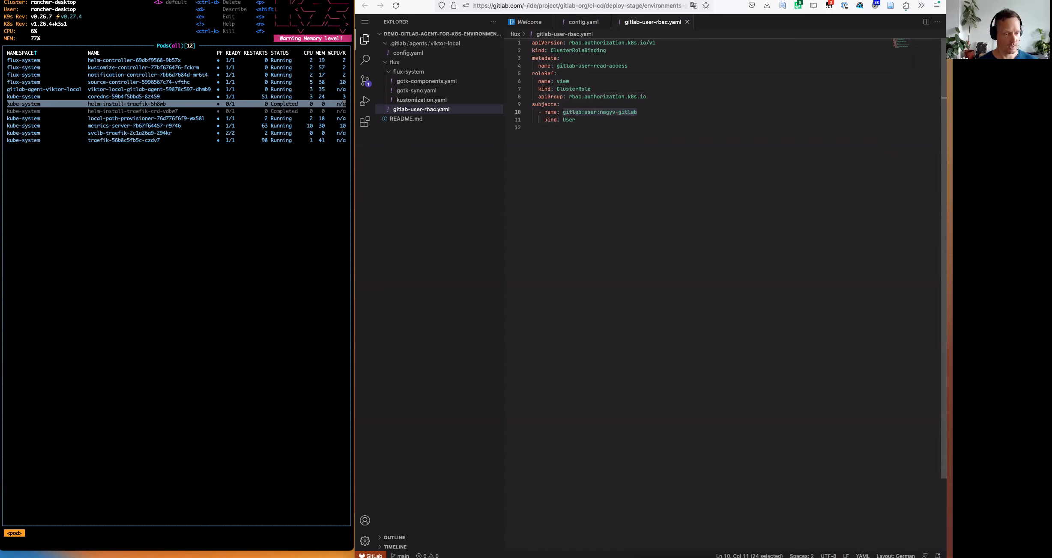
left_click(604, 163)
Step: Enter a commit message for gitlab-user-rbac.yaml reading "Allow access to" followed by the user's GitLab username
left_click(365, 82)
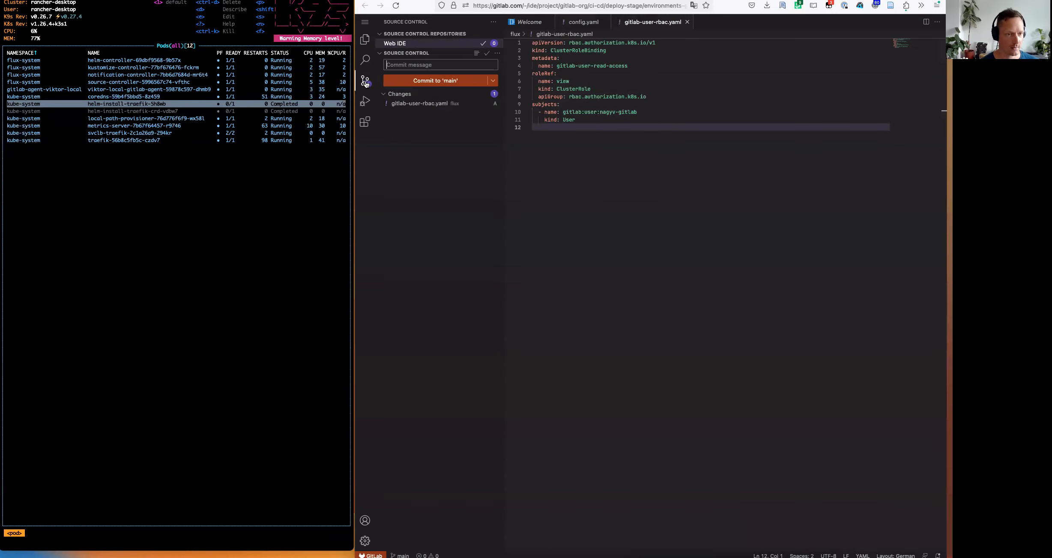
left_click(405, 64)
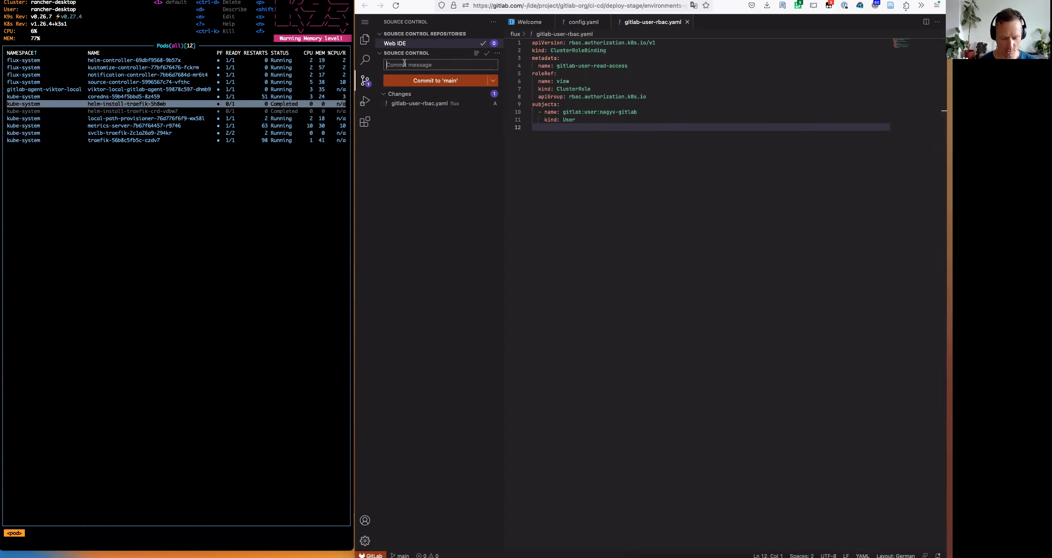
type("Allow ac")
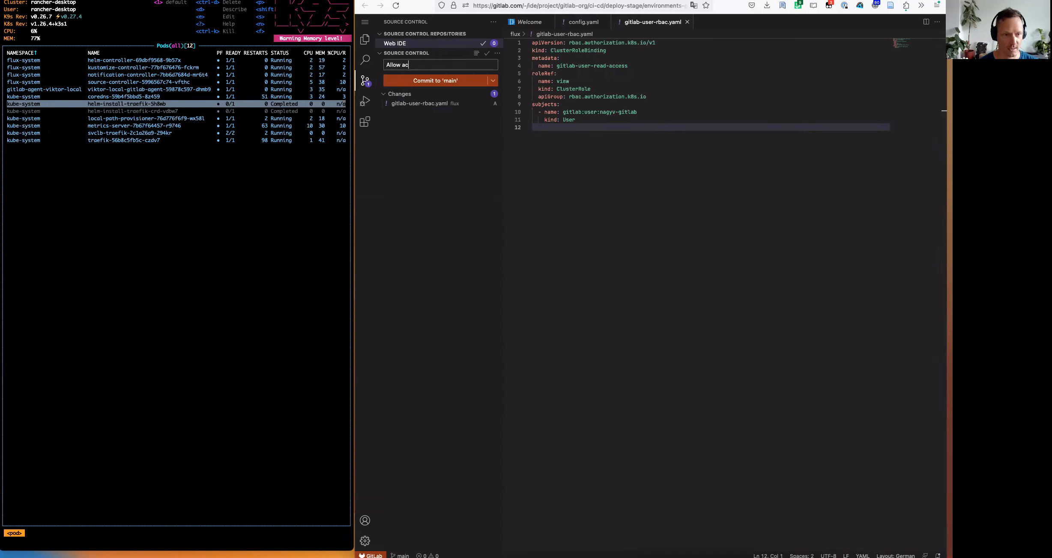
type("cess to nagyv-g")
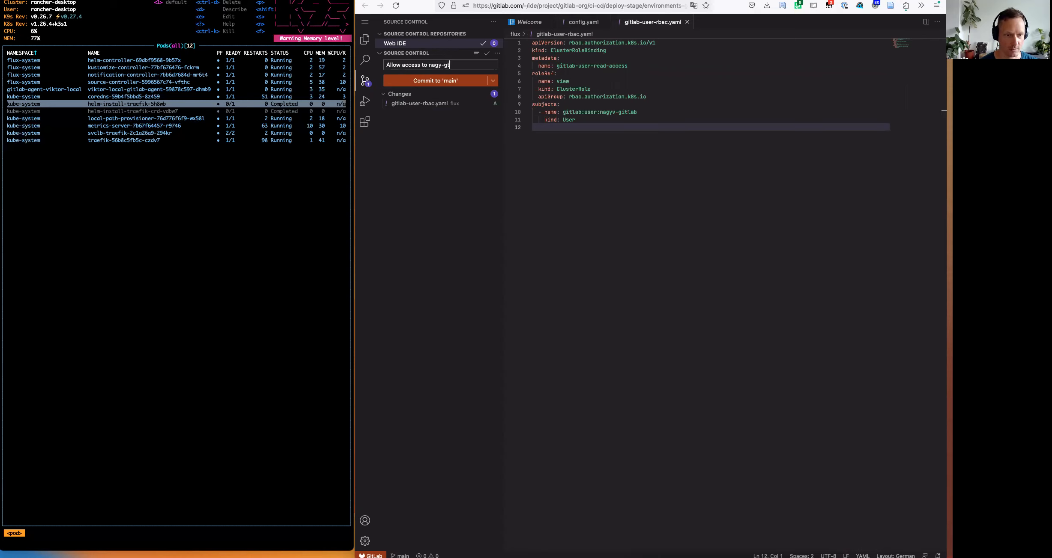
type("itlab")
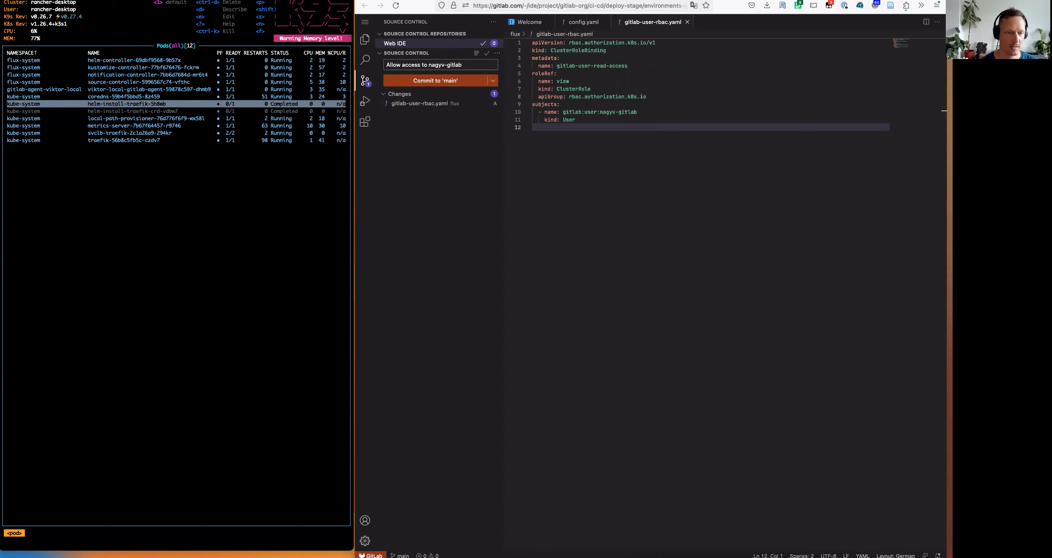